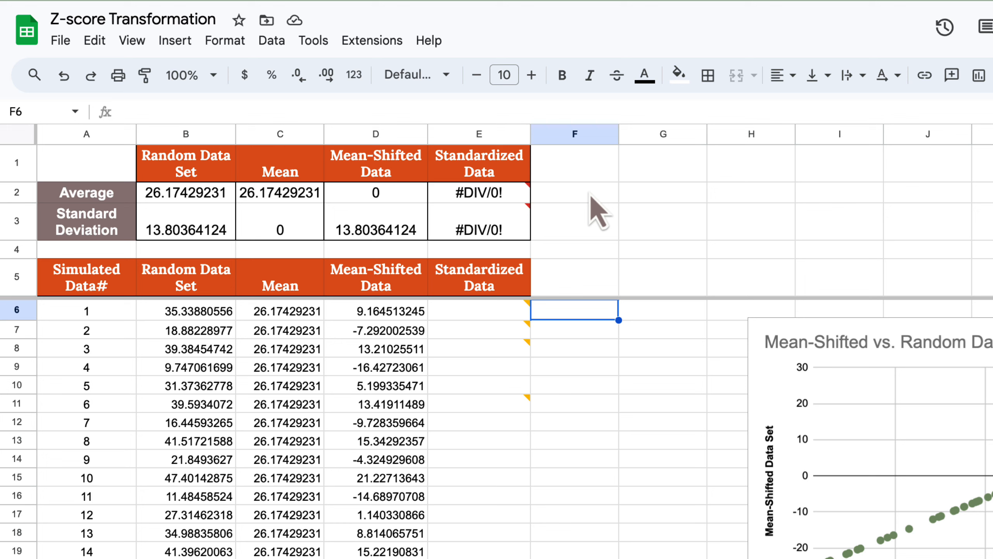
Enter the formula =D6/D3 in cell E6, the first row of the Standardized Data column.
key("Left")
type("=")
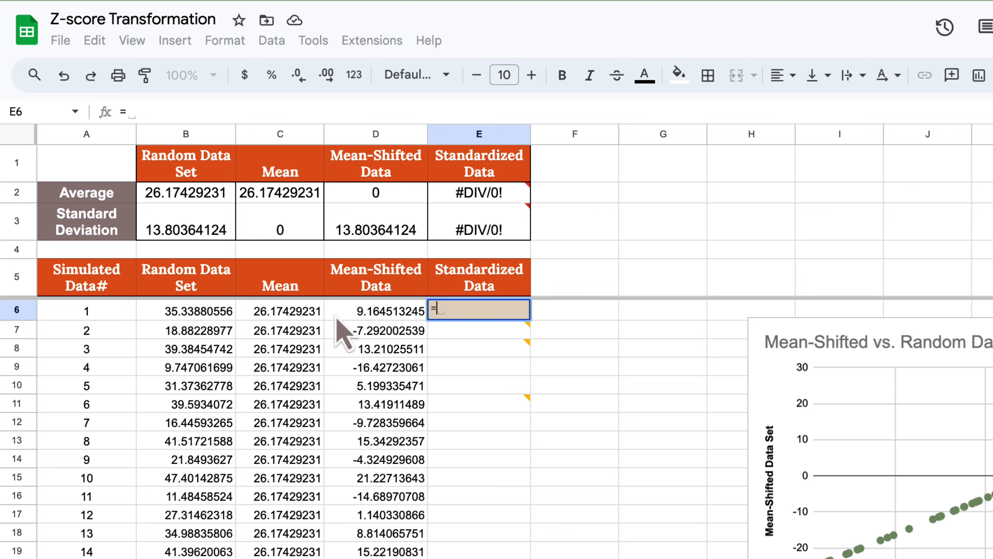
type("=")
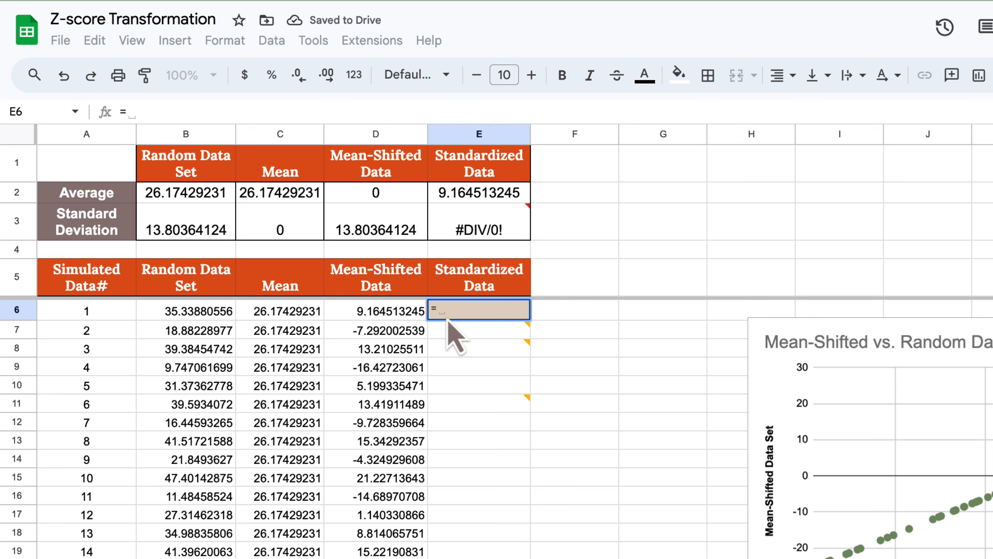
key("Left")
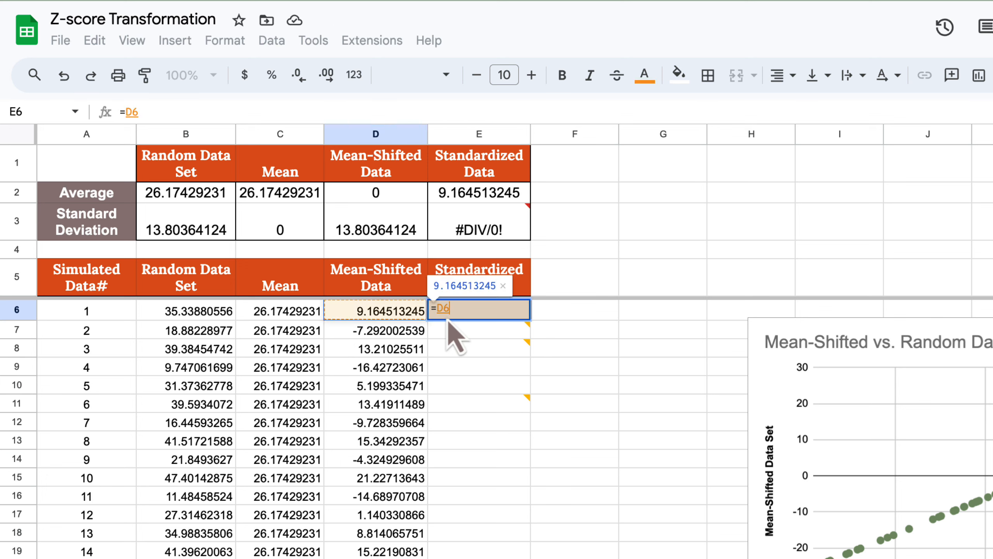
type("/")
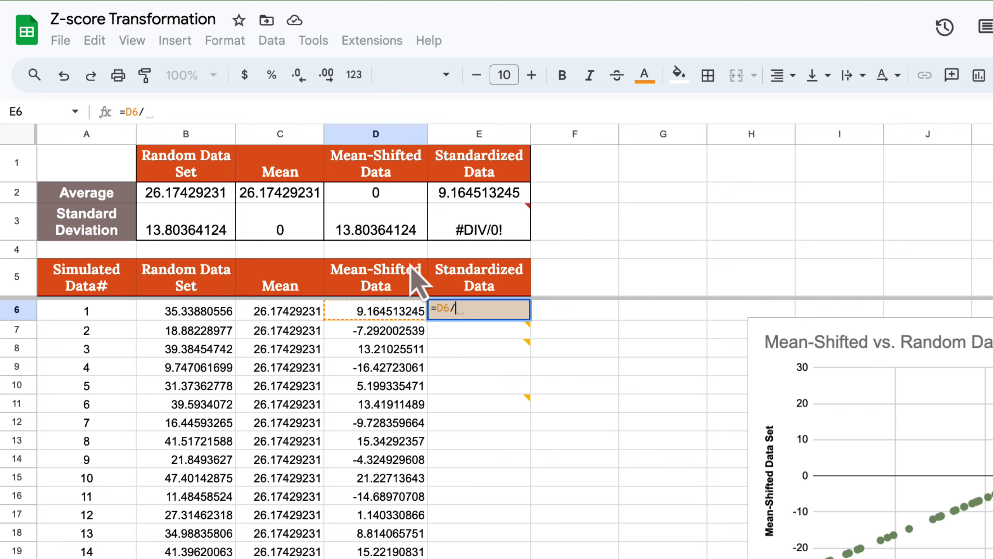
left_click(415, 232)
key("Return")
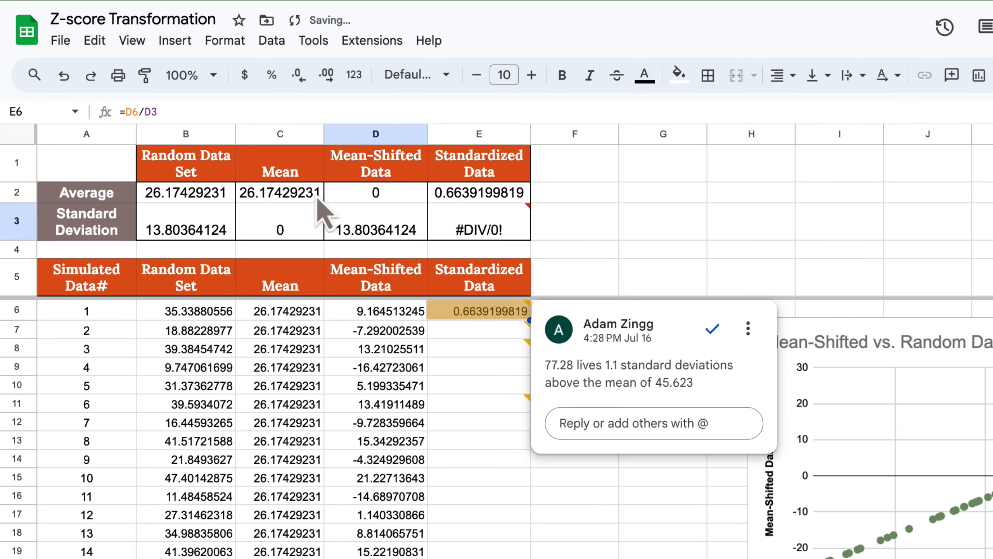
Make the standard deviation reference in E6 absolute so the formula reads =D6/$D$3.
left_click(163, 112)
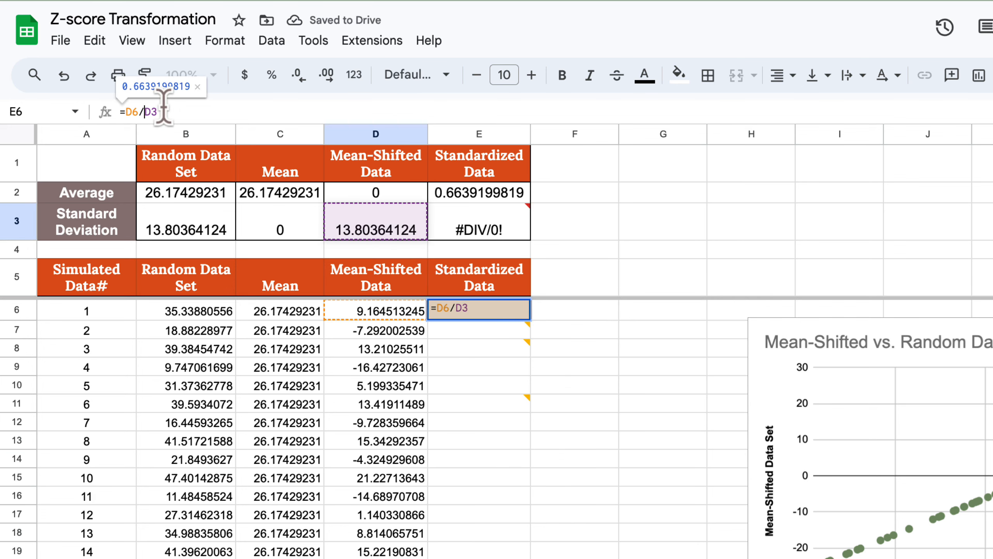
key("F4")
key("Return")
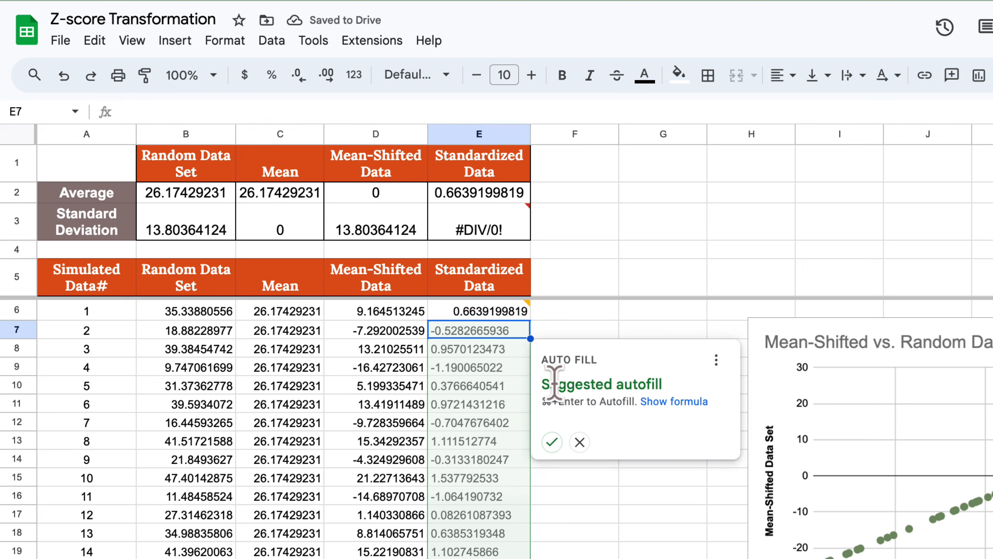
Accept the suggested autofill to extend the E6 formula down the Standardized Data column.
left_click(551, 442)
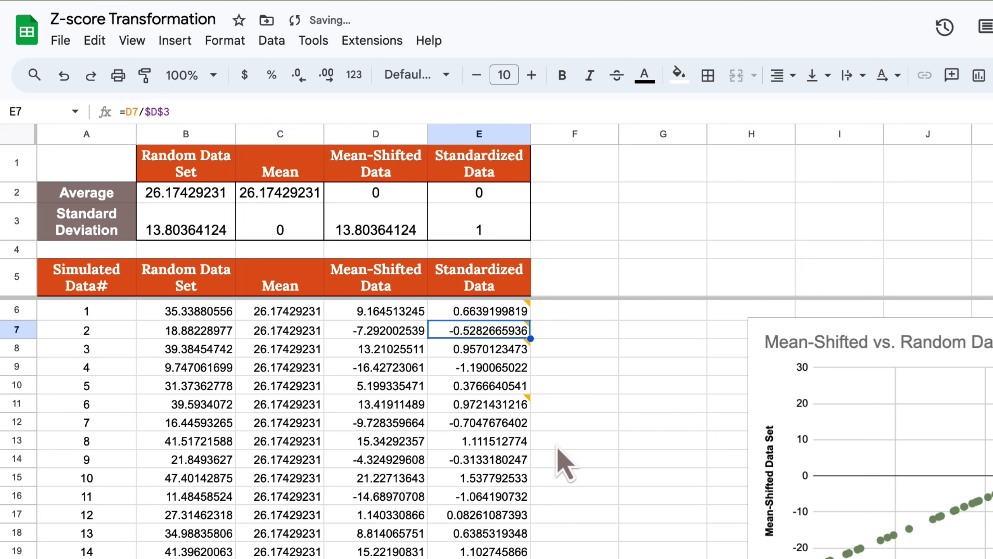
left_click(599, 482)
left_click(632, 373)
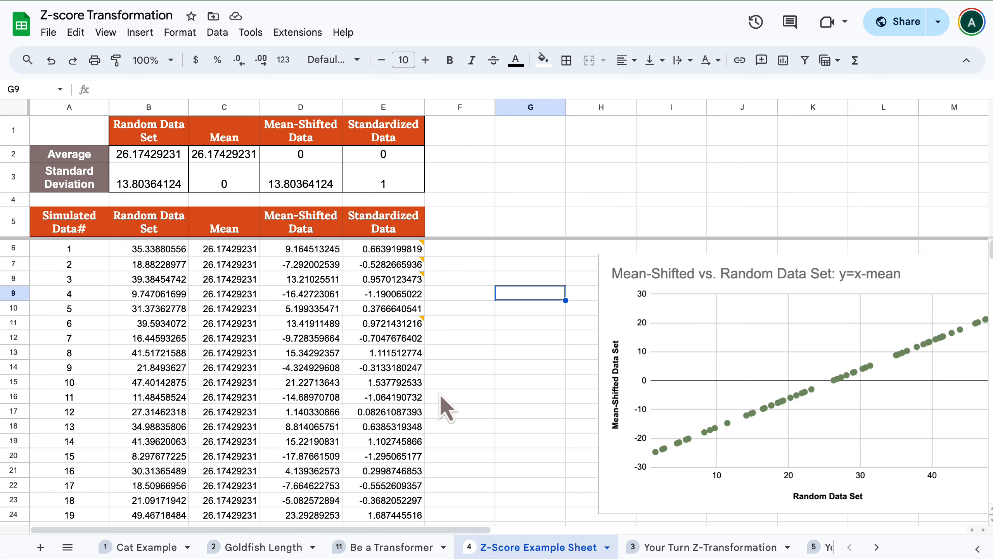
Review the average and standard deviation of the Standardized Data column, along with its first few rows.
left_click(412, 158)
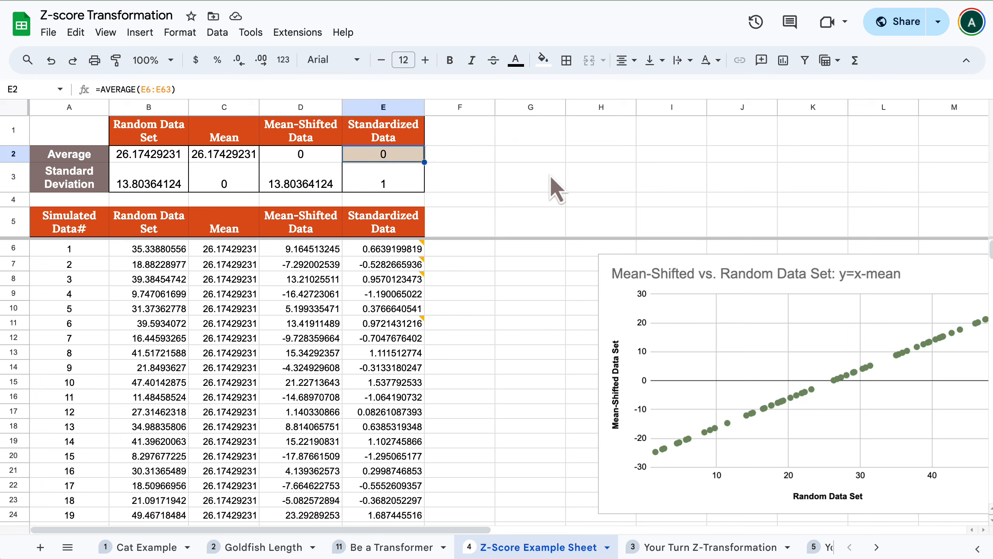
key("Down")
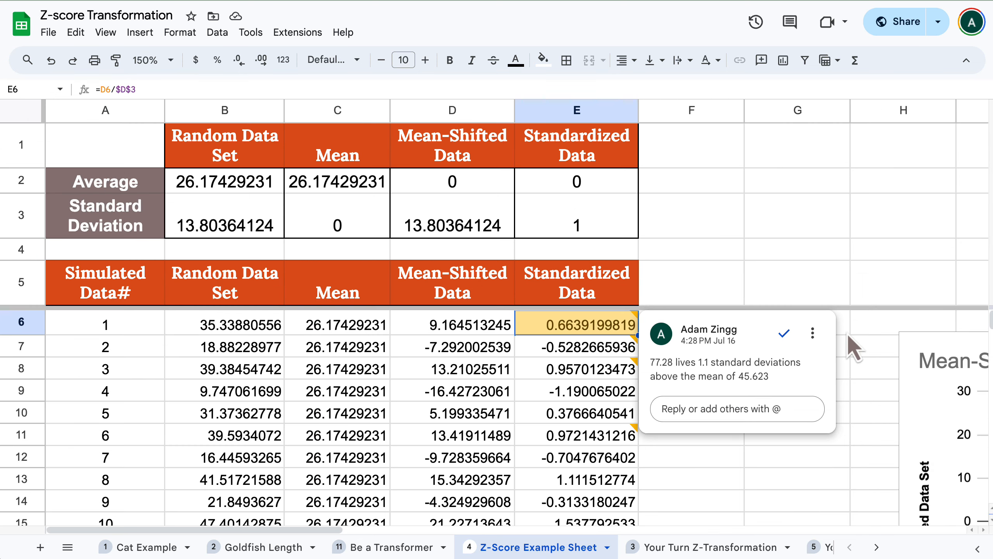
key("Down")
key("Down")
key("Down")
key("Down")
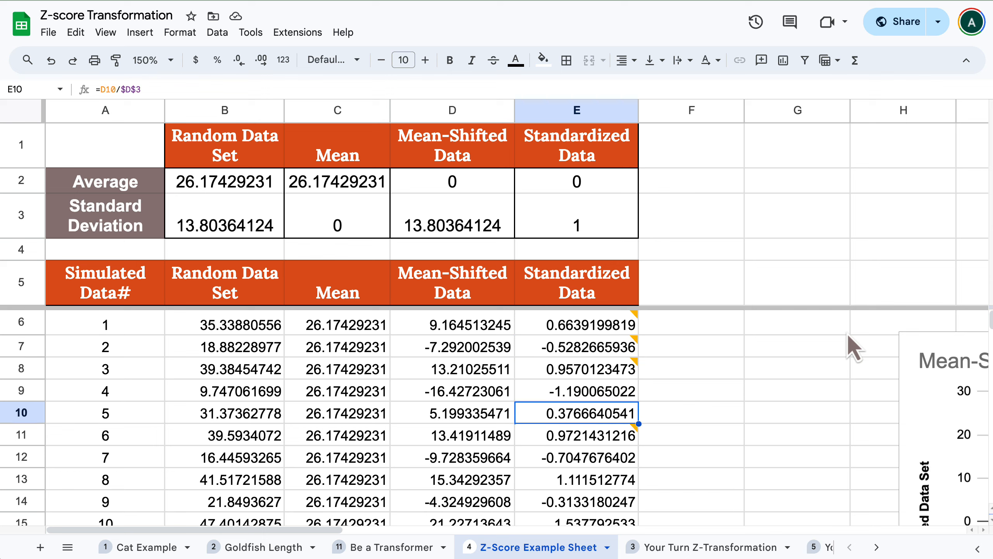
Compare the first random data value in B6 with its standardized value in E6.
key("Left")
key("Left")
key("Left")
key("Up")
key("Up")
key("Up")
key("Up")
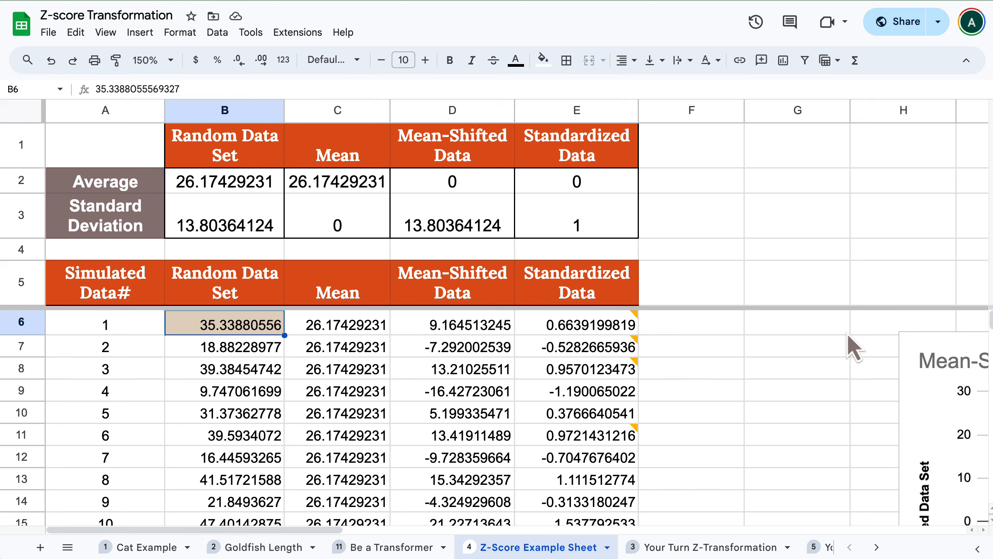
key("Right")
key("Right")
key("Right")
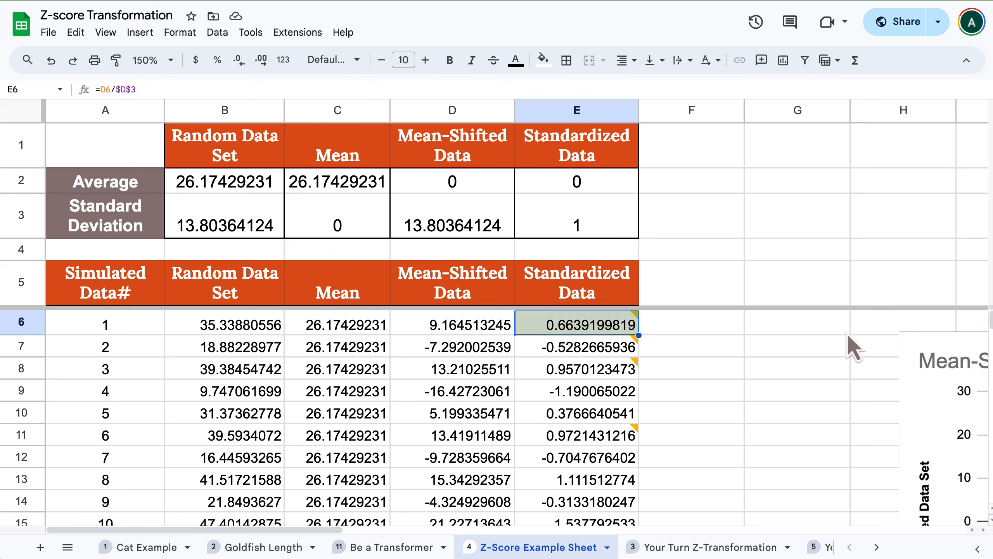
Compare the second random data value in B7 with its standardized value in E7.
key("Down")
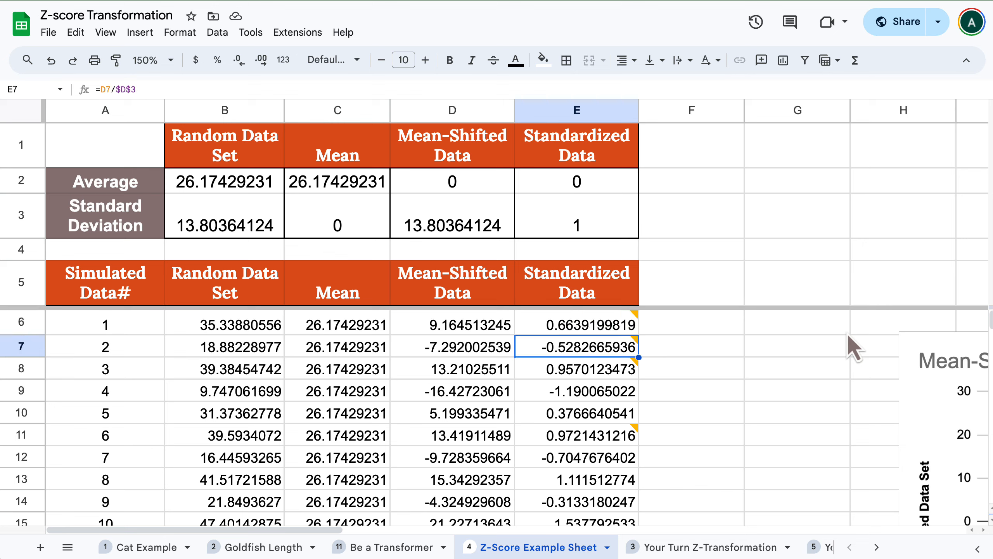
left_click(191, 352)
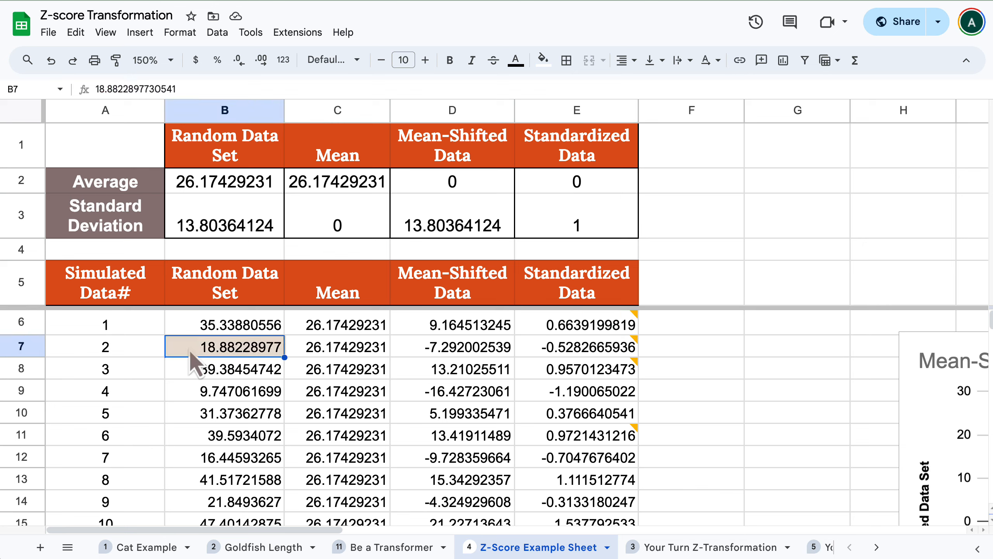
key("Right")
key("Right")
key("Right")
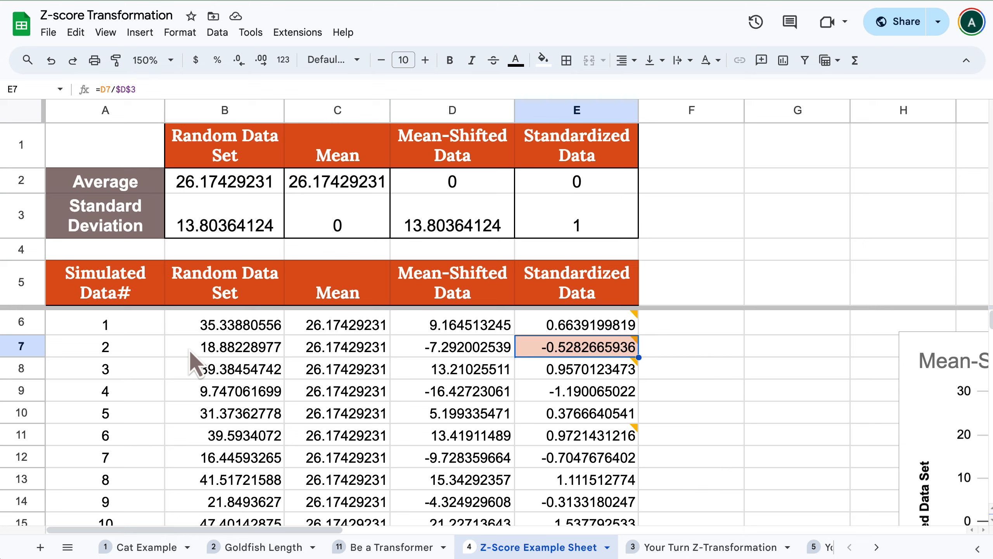
key("Left")
key("Left")
key("Left")
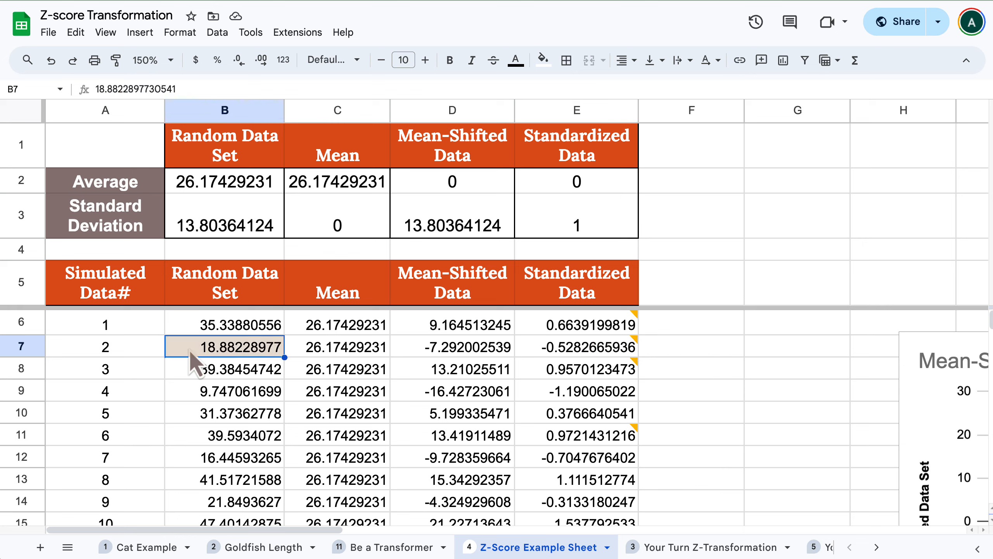
key("Right")
key("Right")
key("Right")
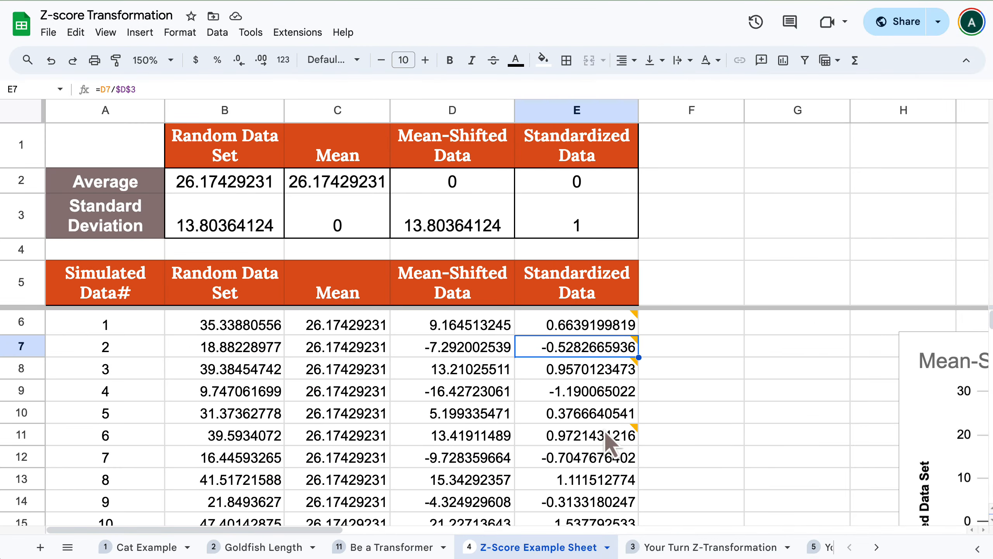
Browse further standardized values in column E and compare the random data value in B15 with its standardized value in E15.
scroll(672, 465, "down", 10)
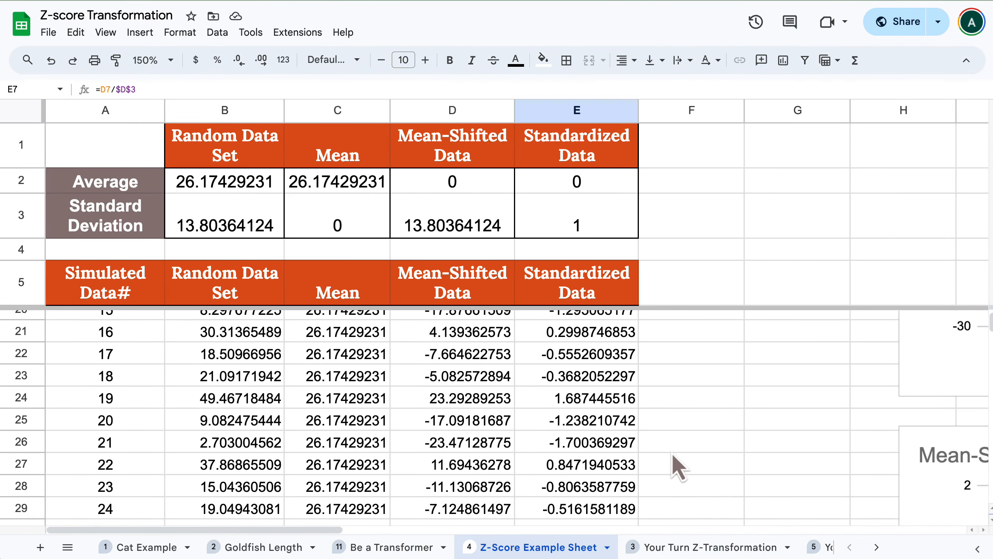
scroll(672, 466, "up", 10)
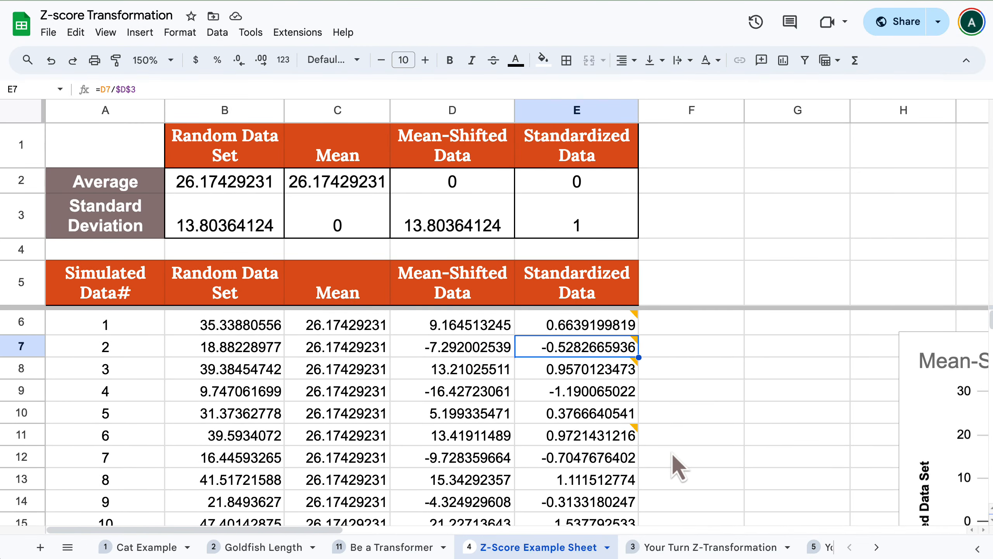
left_click(537, 327)
left_click(539, 352)
left_click(538, 395)
left_click(543, 456)
scroll(544, 461, "down", 3)
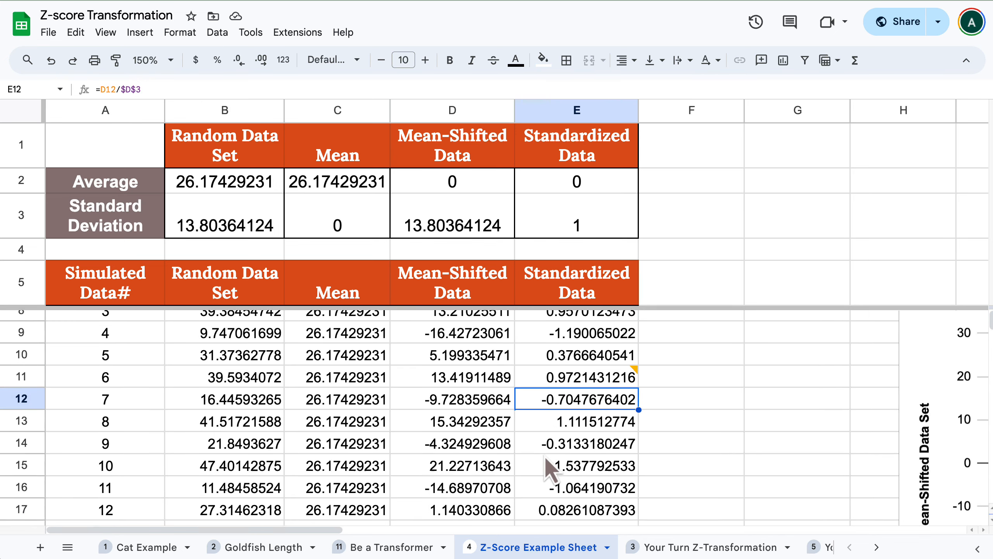
left_click(536, 445)
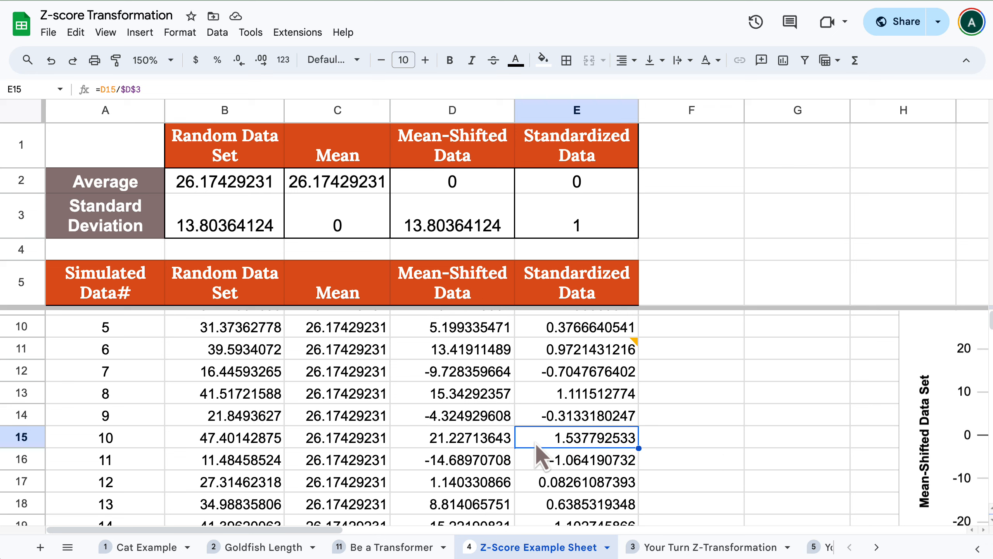
key("Left")
key("Left")
key("Left")
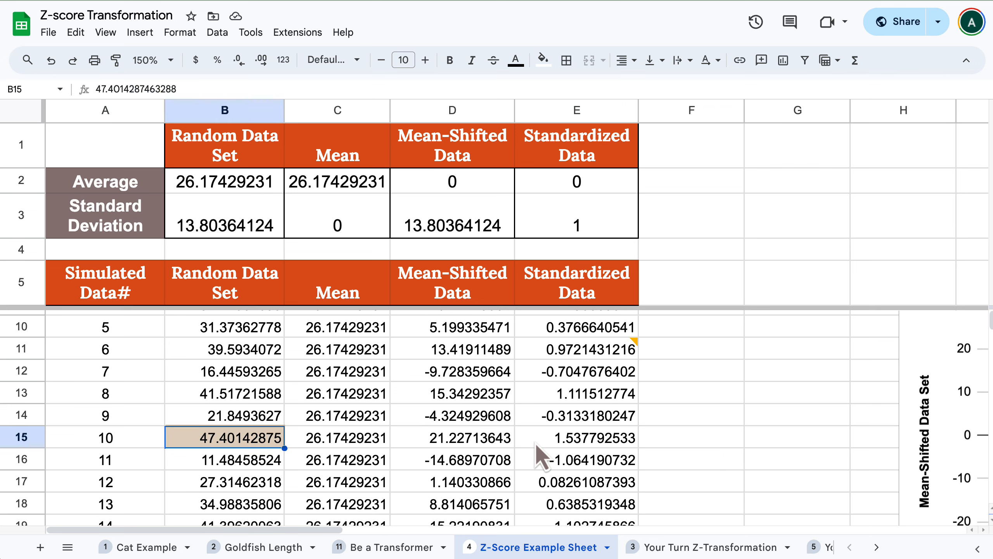
key("Right")
key("Right")
key("Right")
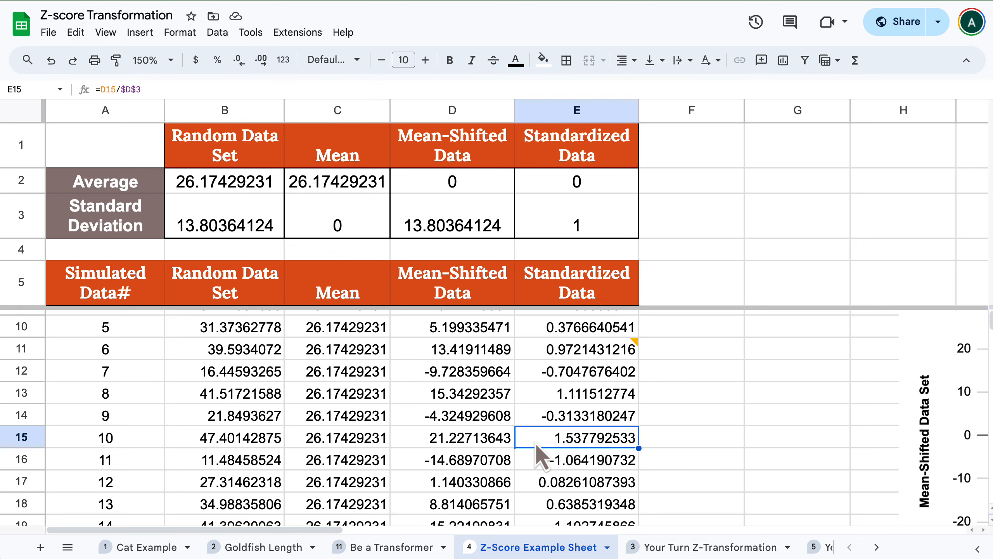
Examine the scatter chart of the mean-shifted and scaled data against the mean-shifted, unscaled data.
scroll(564, 410, "down", 5)
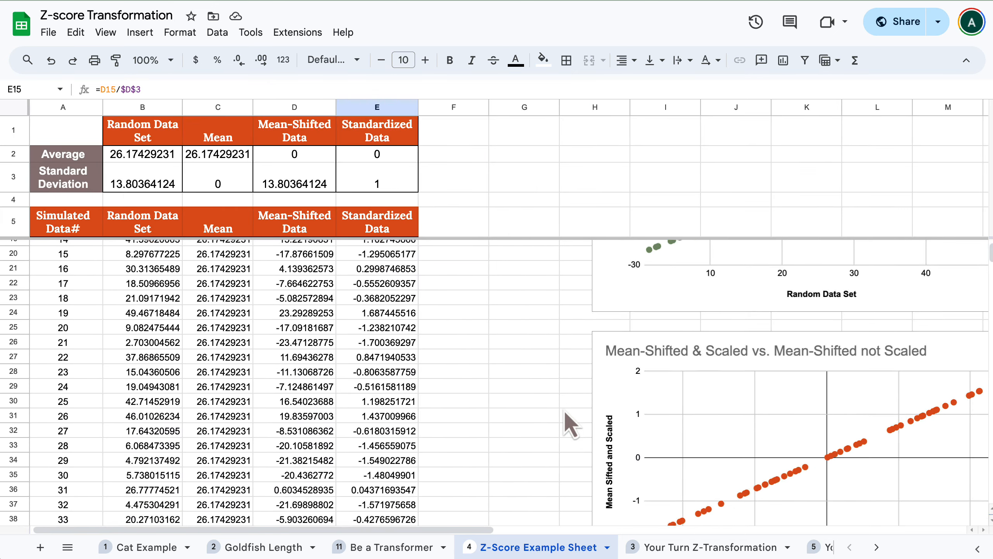
scroll(564, 410, "right", 2)
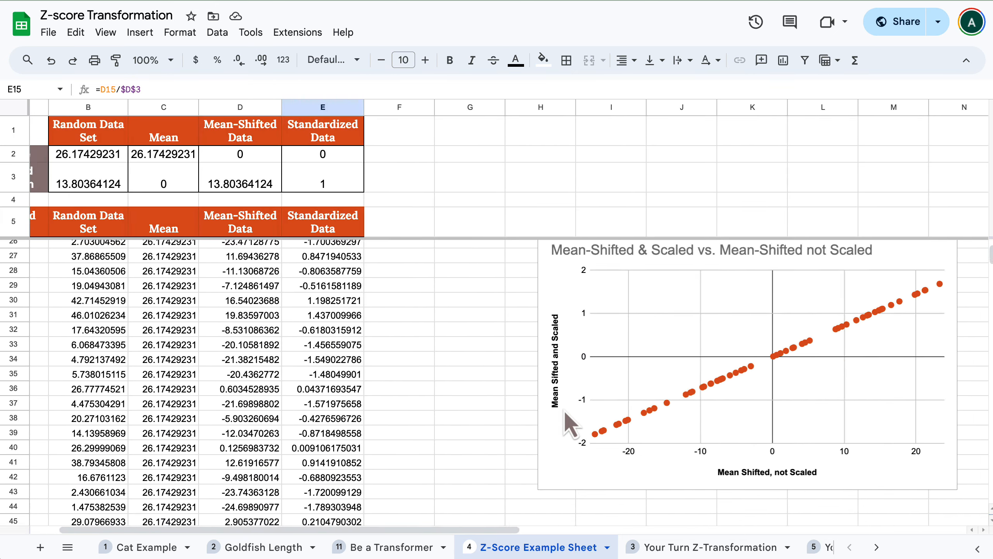
scroll(566, 416, "right", 3)
scroll(563, 409, "up", 2)
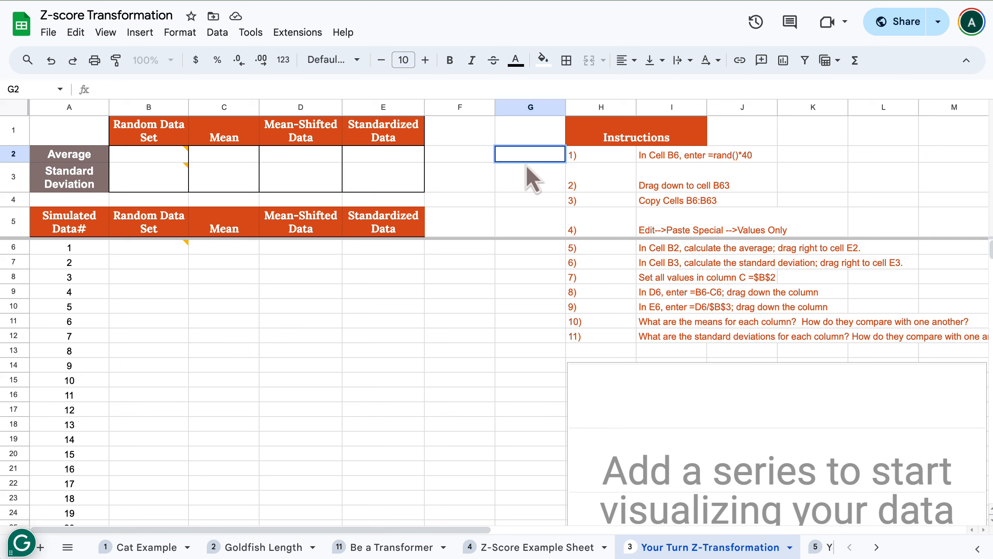
key("Return")
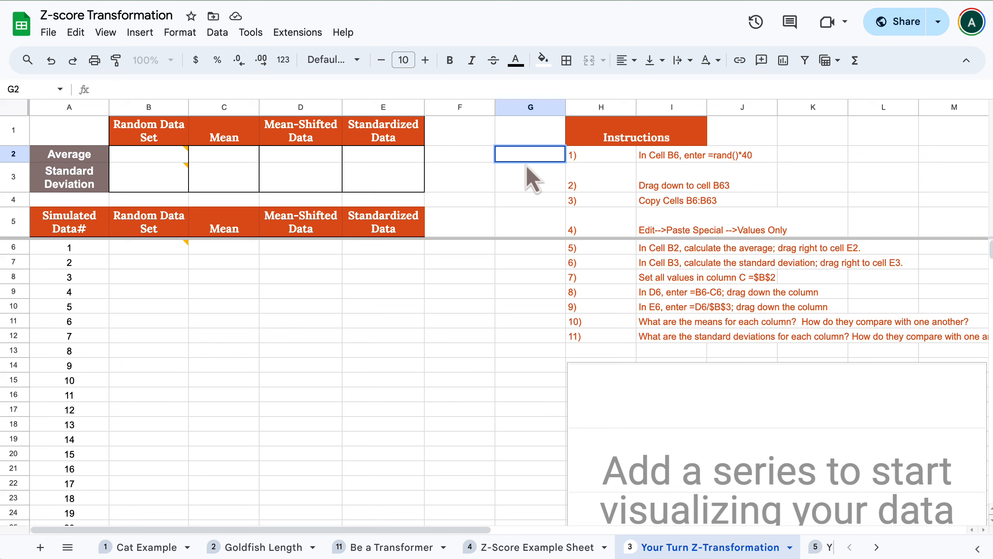